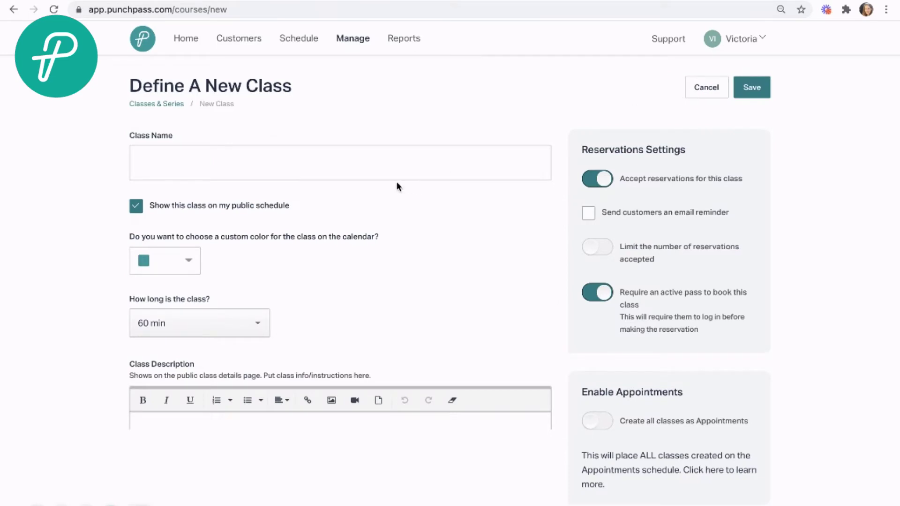
Name the new class 'Personal Training'.
left_click(387, 167)
type("E")
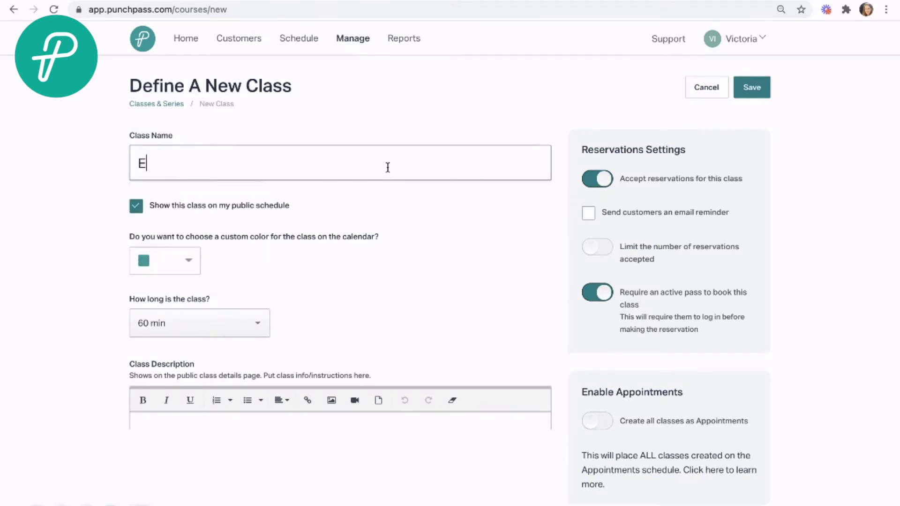
type("rsPersonal Training")
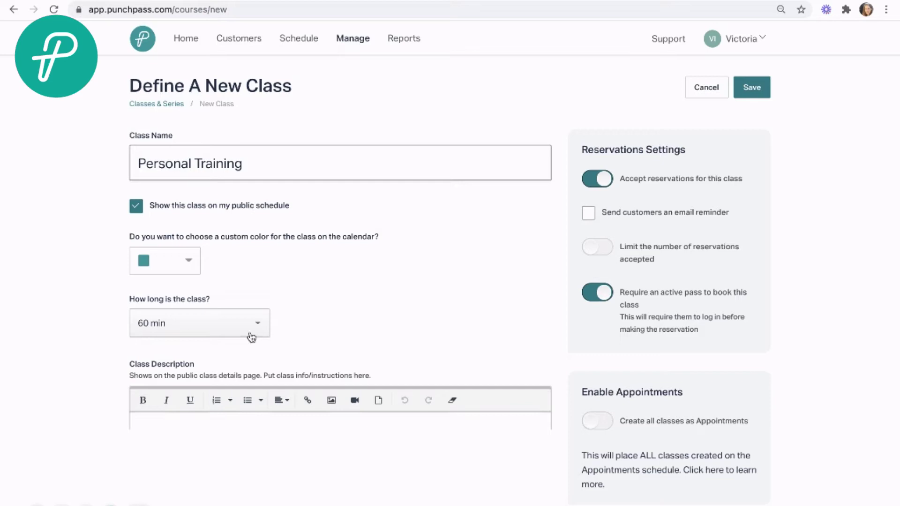
scroll(252, 338, "down", 1)
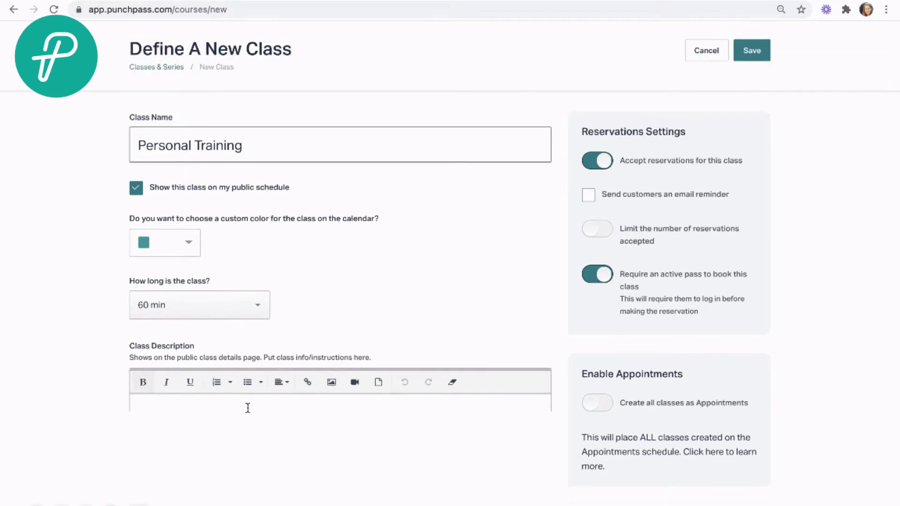
scroll(303, 276, "up", 1)
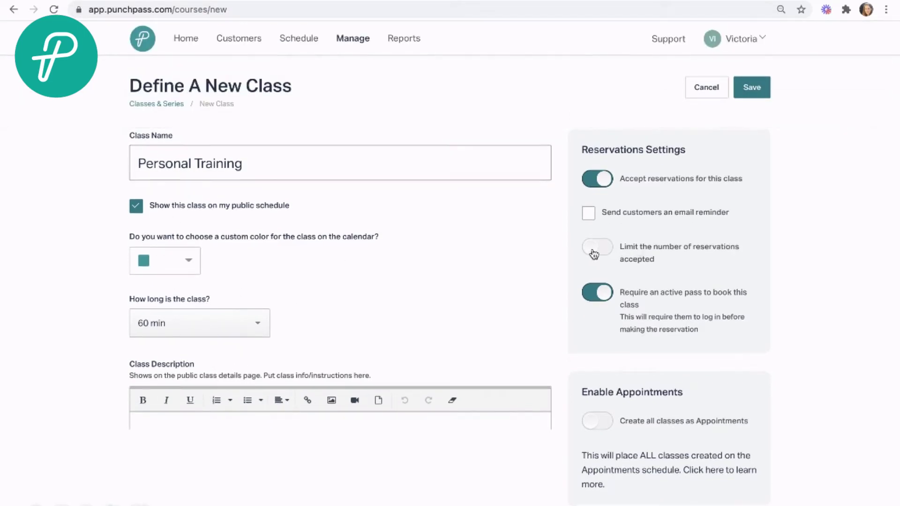
Limit reservations to 1 student, enable the waitlist, and create all classes as Appointments.
left_click(594, 254)
left_click(654, 339)
left_click(625, 368)
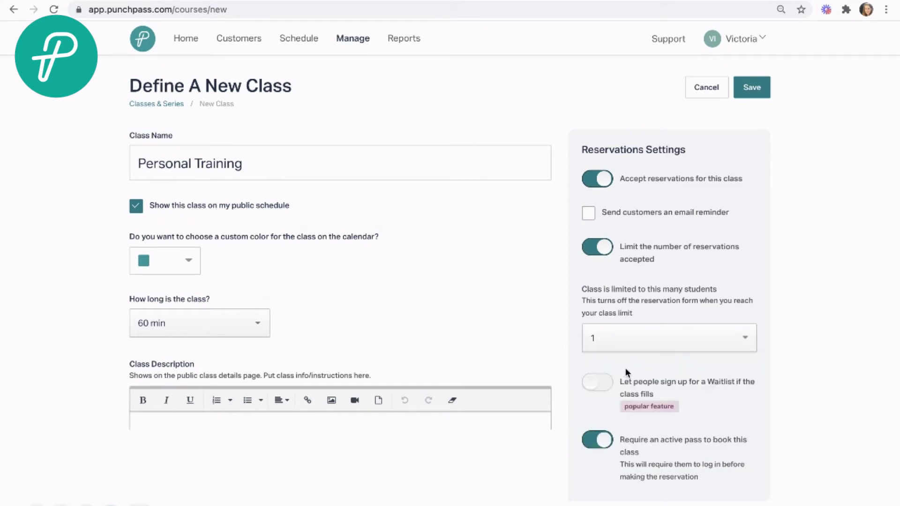
scroll(690, 276, "down", 5)
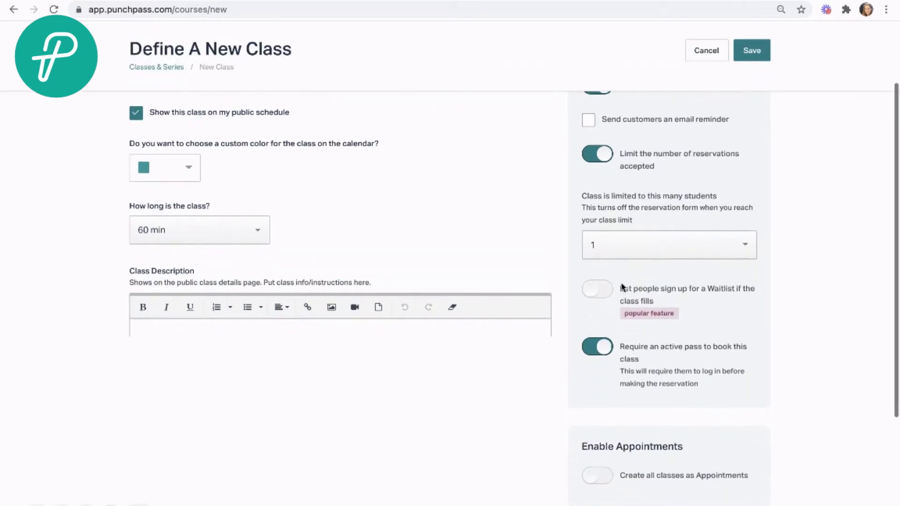
left_click(592, 294)
scroll(609, 301, "down", 6)
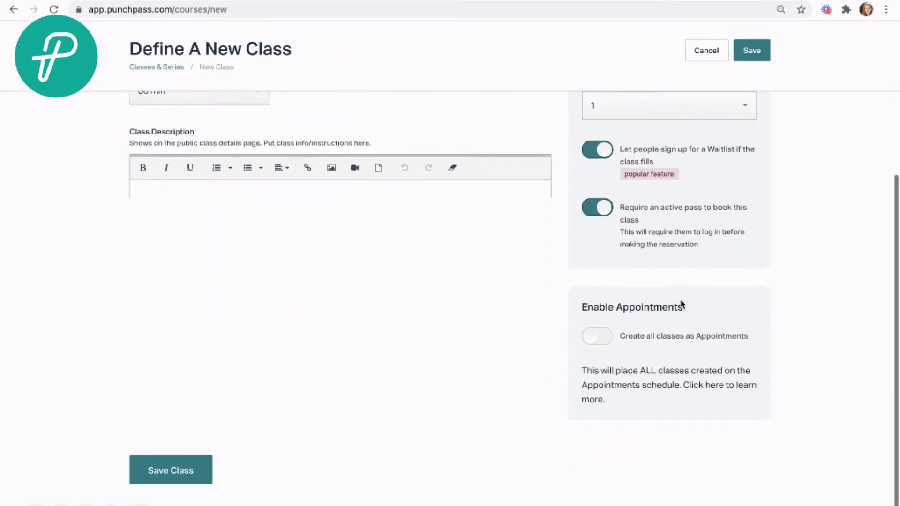
left_click(593, 330)
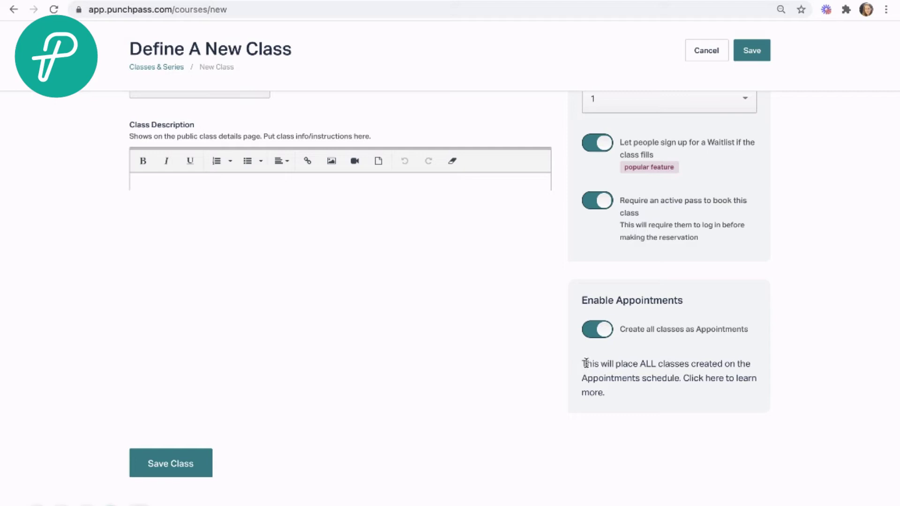
left_click_drag(583, 364, 613, 396)
left_click(613, 396)
Save the class and schedule it on Monday, Wednesday and Friday at 10:00.
left_click(750, 56)
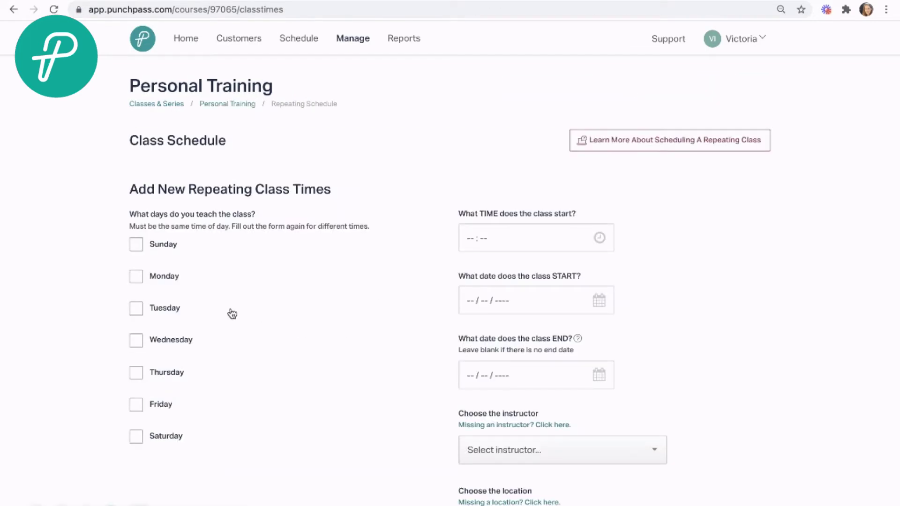
left_click(138, 277)
left_click(137, 341)
left_click(136, 405)
left_click(510, 239)
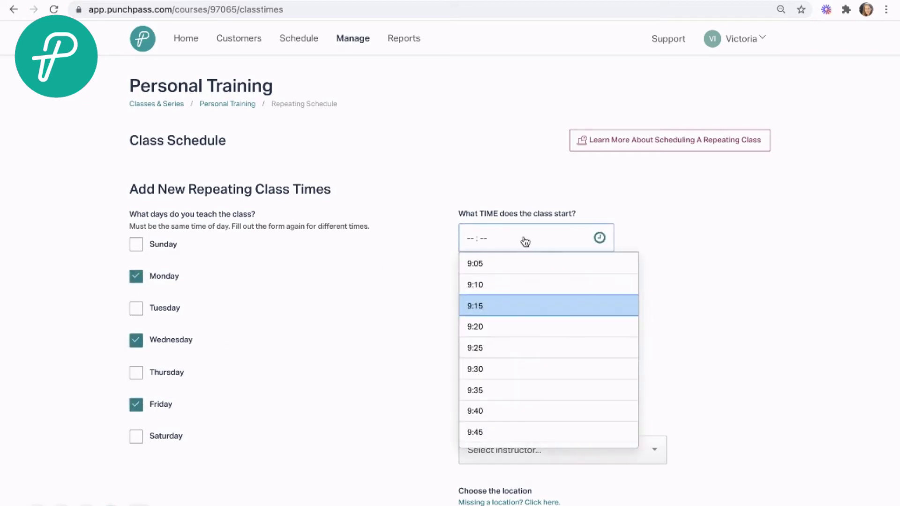
scroll(522, 374, "down", 5)
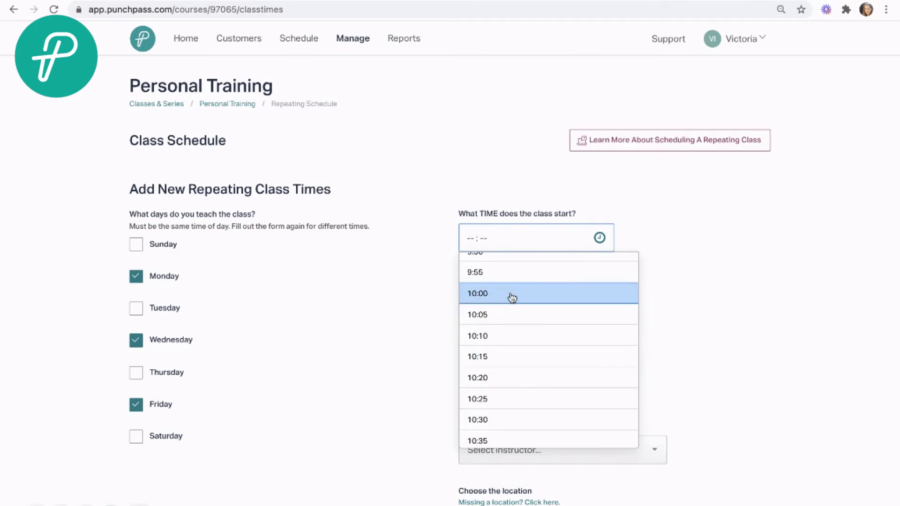
left_click(512, 299)
Start the repeating times February 21, 2021 with Casey at Online Class, and add them.
left_click(593, 301)
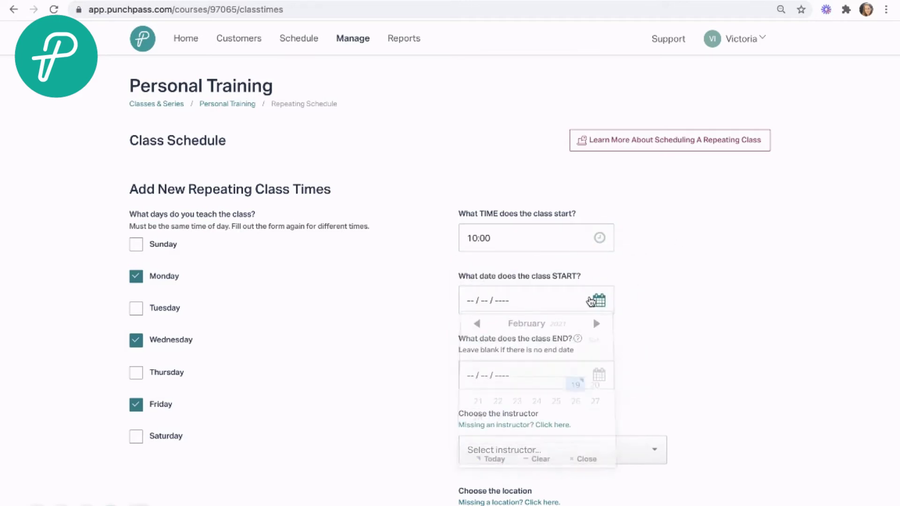
left_click(477, 409)
scroll(660, 335, "down", 2)
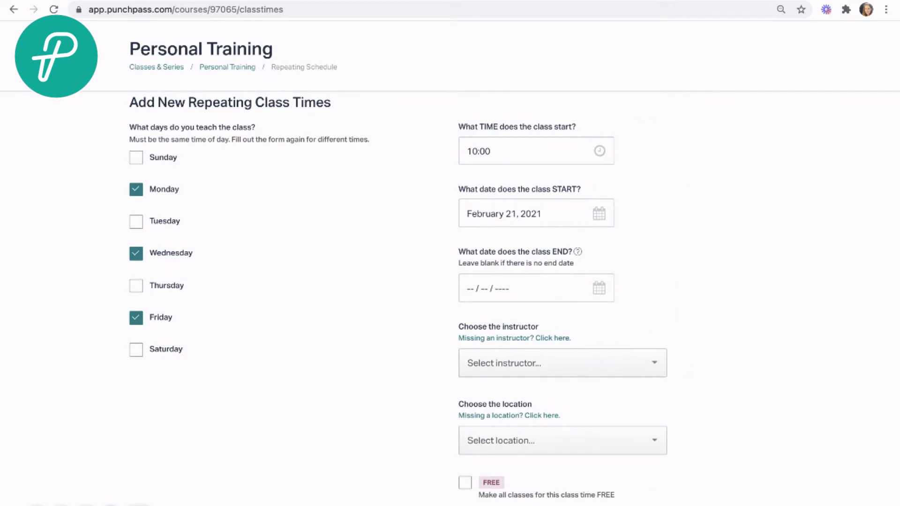
scroll(563, 337, "down", 2)
left_click(532, 305)
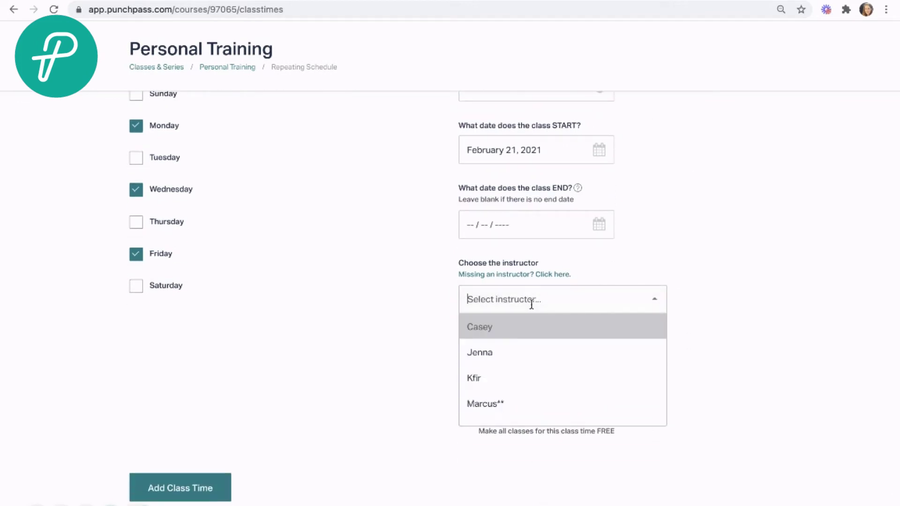
left_click(532, 327)
left_click(514, 381)
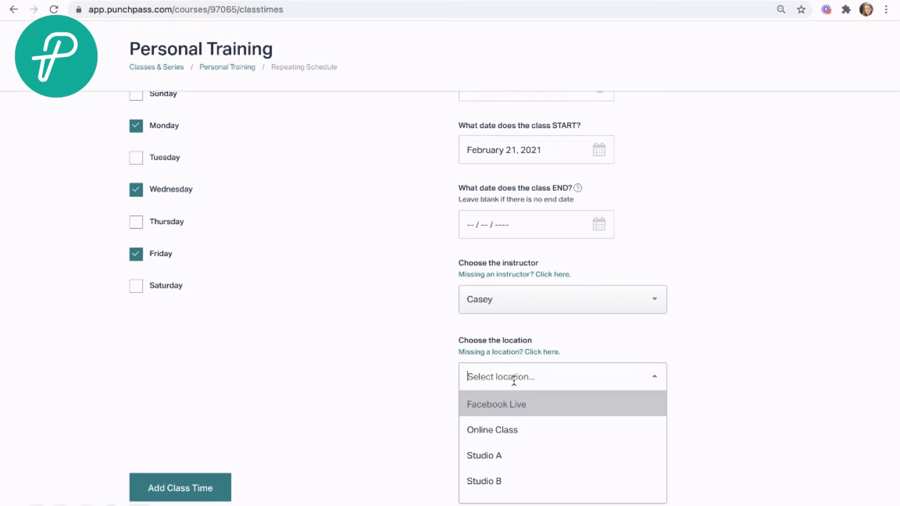
left_click(510, 431)
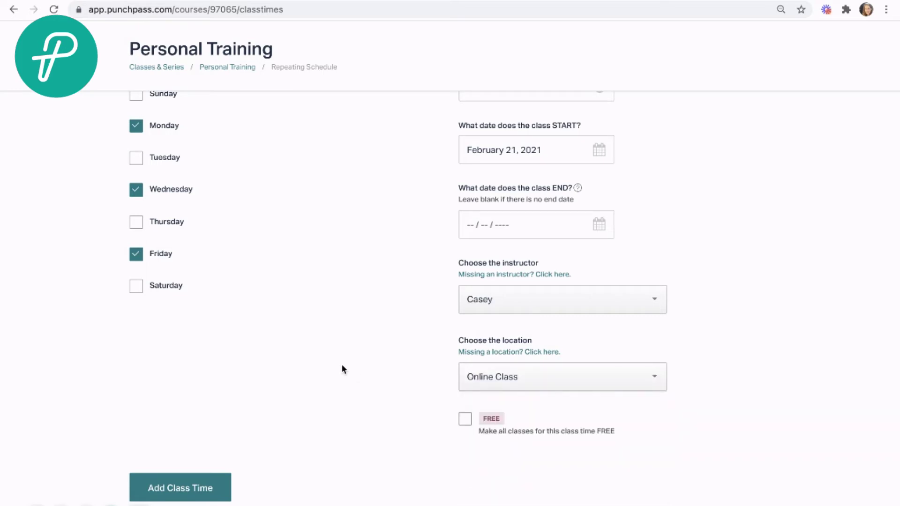
scroll(342, 370, "down", 2)
left_click(158, 437)
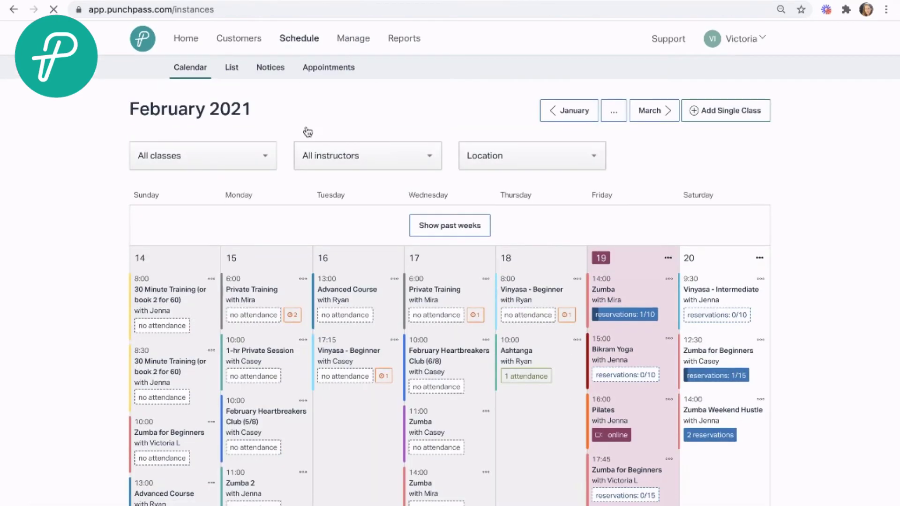
Advance the Appointments schedule to Feb 21–27, 2021 to show the 10:00 Personal Training slots.
scroll(268, 385, "down", 4)
scroll(270, 370, "down", 5)
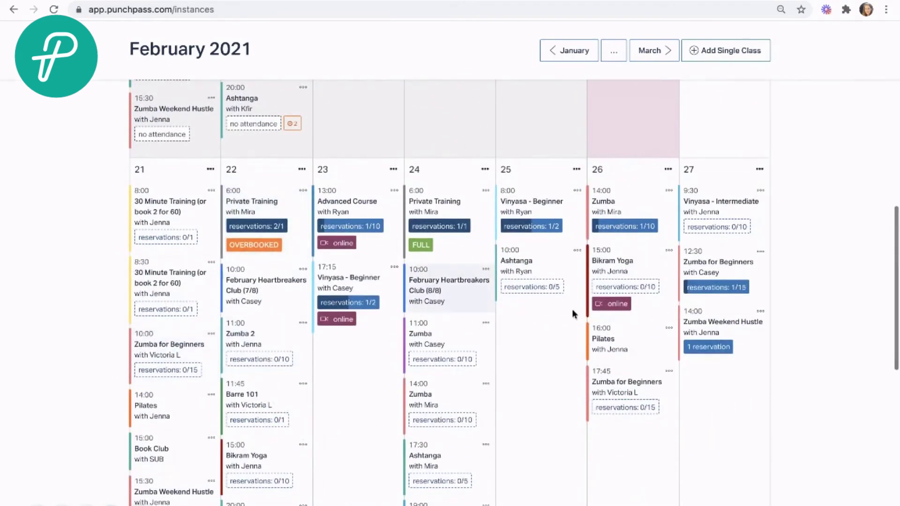
scroll(647, 331, "down", 7)
scroll(647, 332, "up", 15)
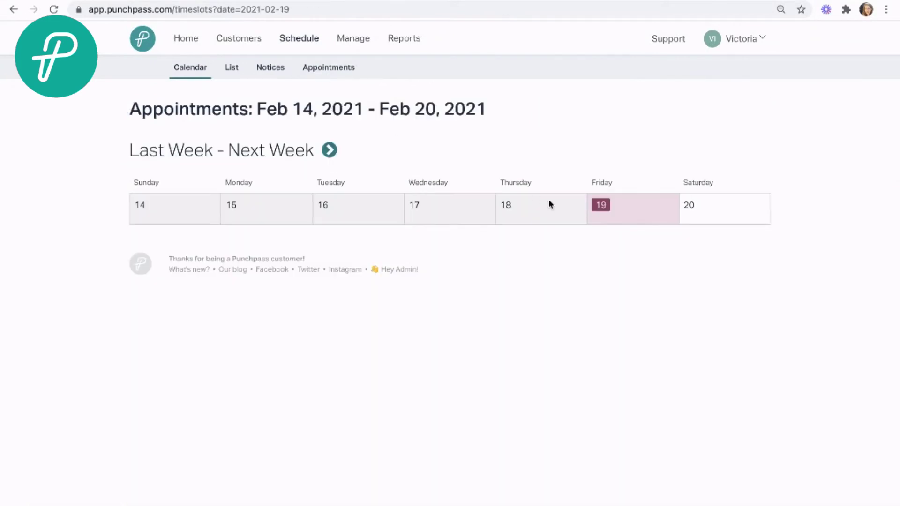
left_click(329, 149)
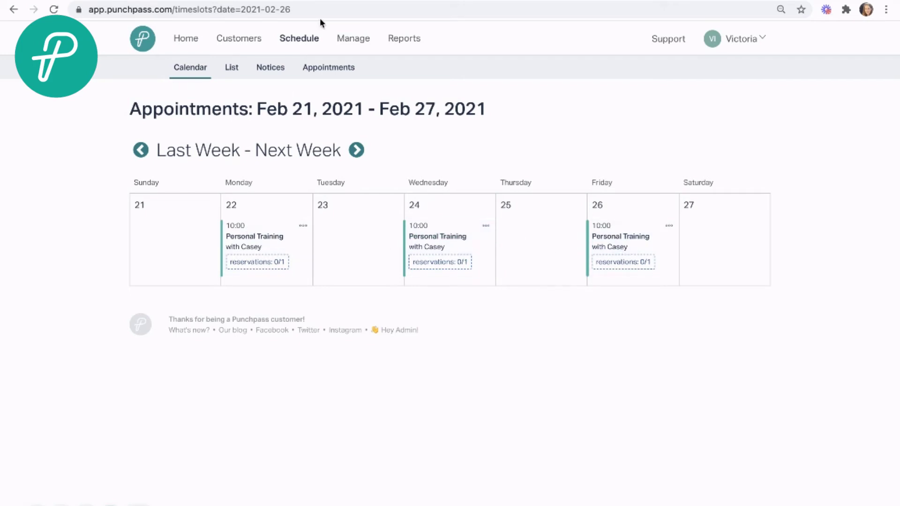
Set the Public Schedule appointment button text to 'Personal Training' and save the settings.
left_click(360, 40)
left_click(290, 186)
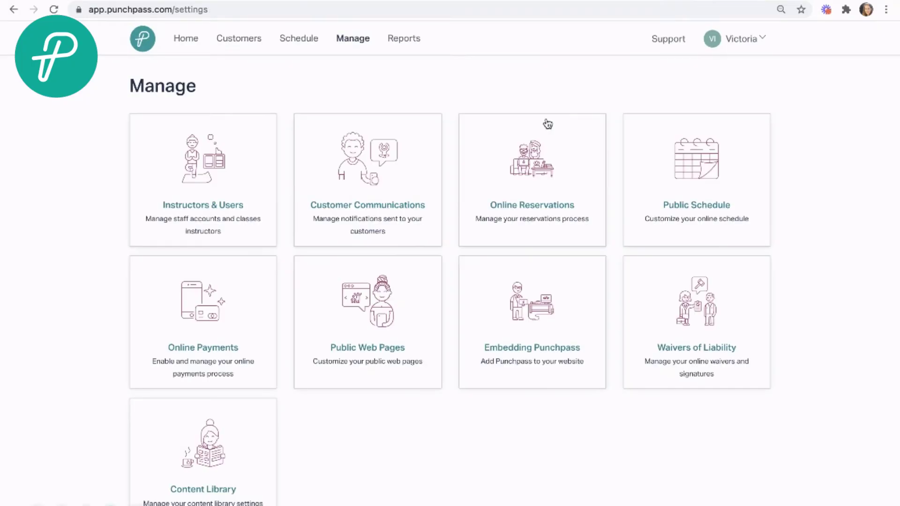
left_click(684, 227)
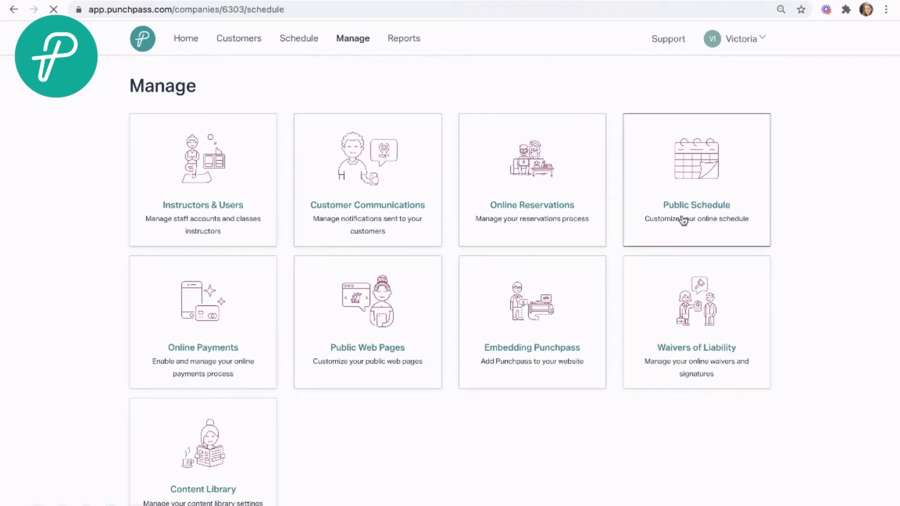
scroll(494, 280, "down", 10)
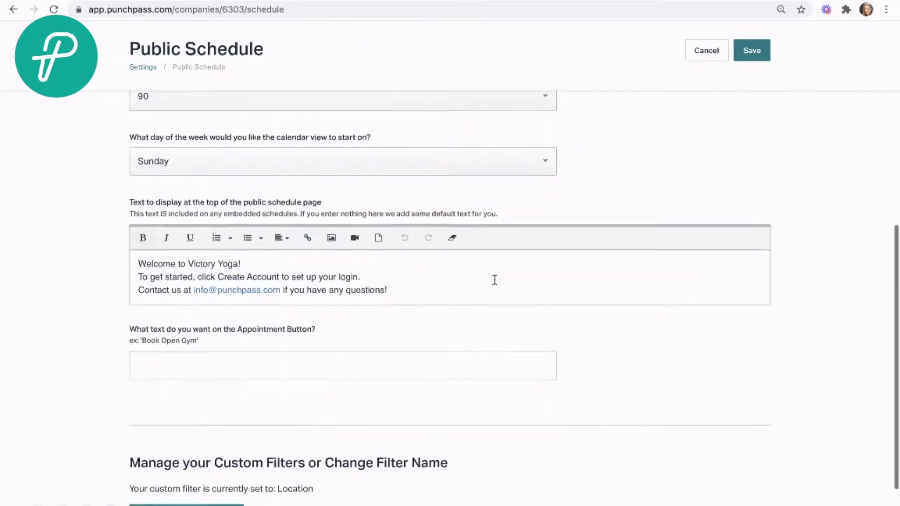
scroll(494, 279, "up", 2)
scroll(494, 279, "up", 3)
scroll(494, 281, "down", 5)
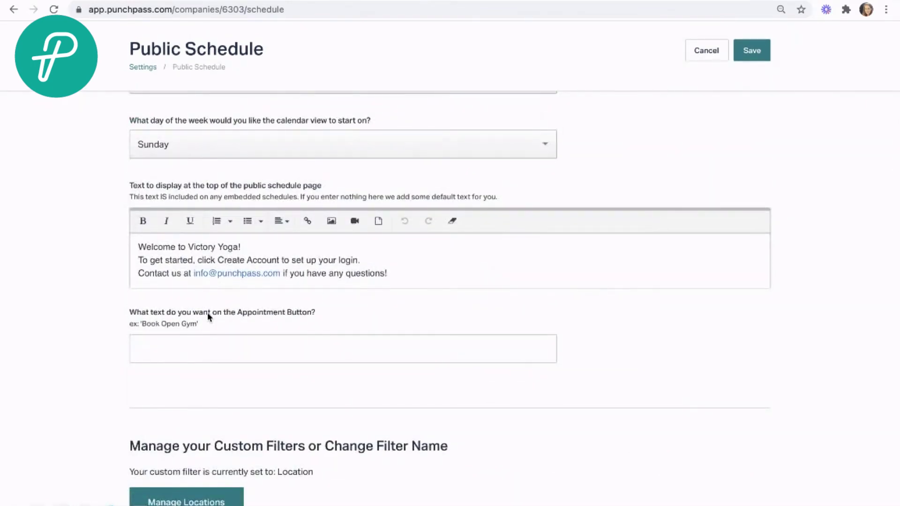
scroll(207, 313, "down", 1)
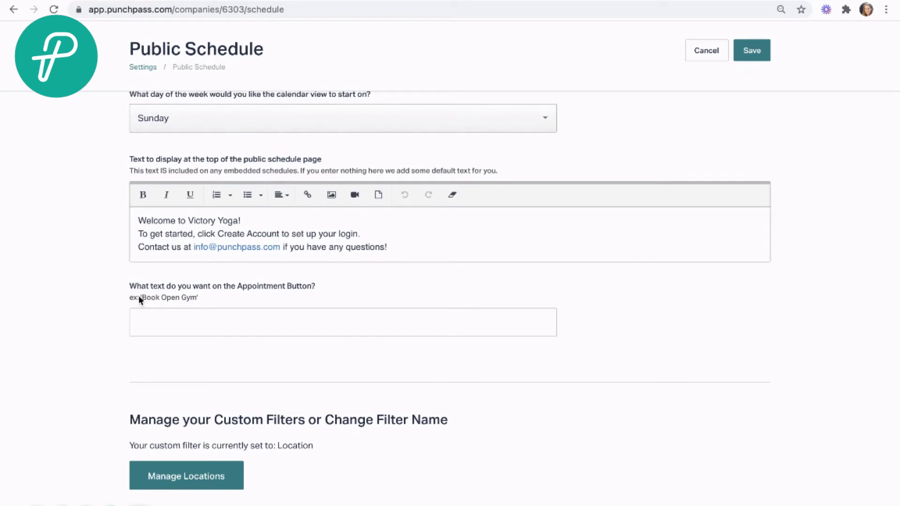
left_click(153, 319)
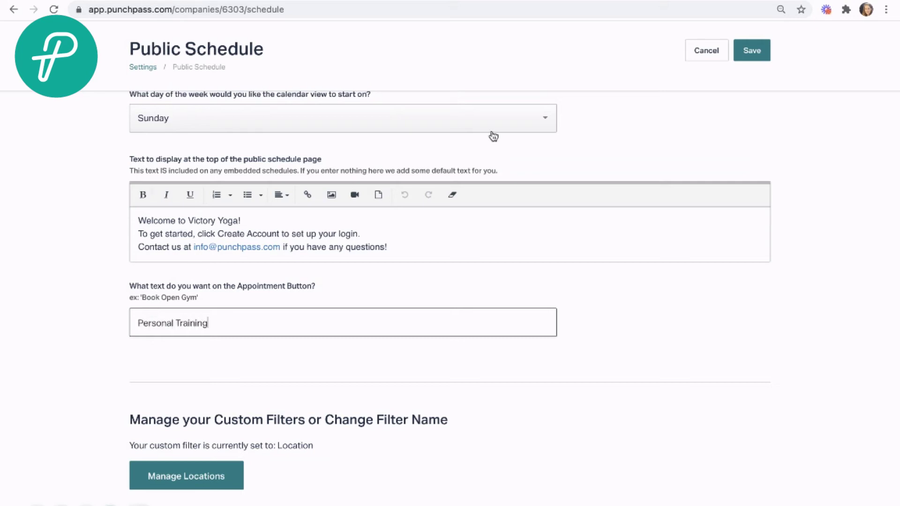
left_click(750, 52)
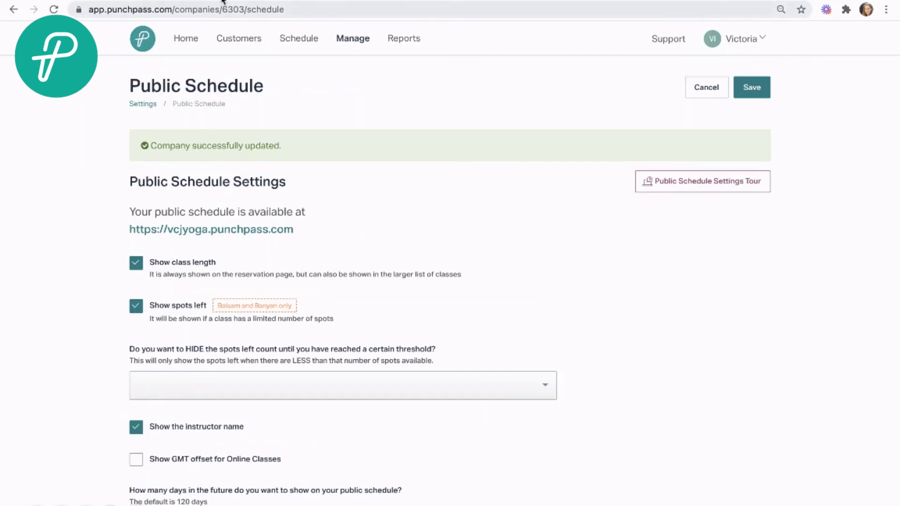
Reload the customer public schedule and view the Personal Training appointment timeslots.
left_click(197, 0)
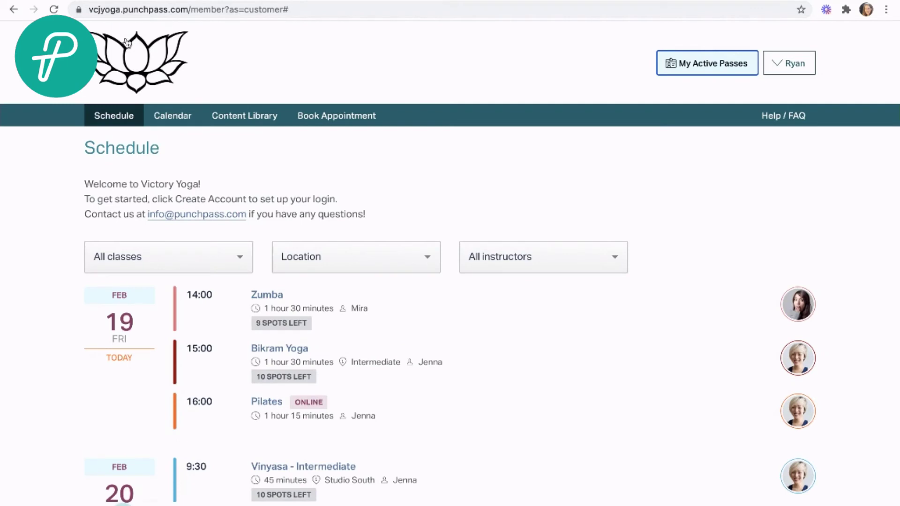
left_click(54, 9)
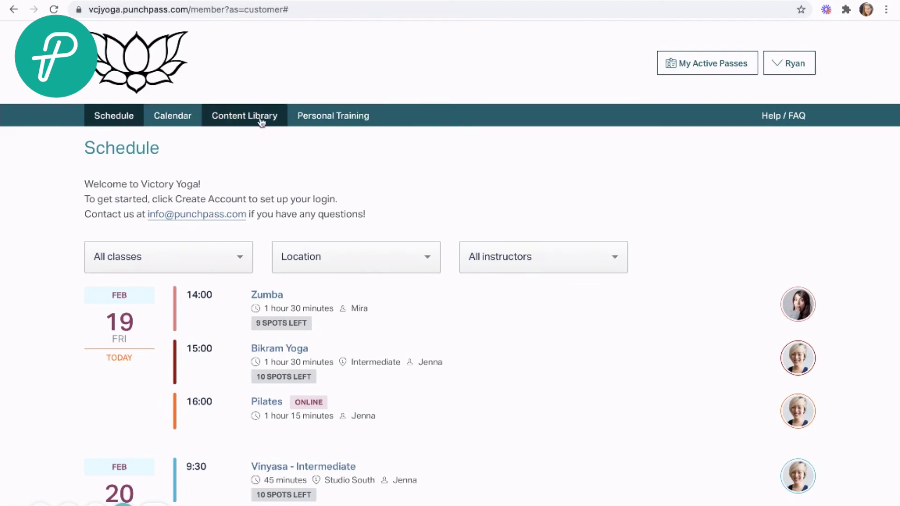
left_click(326, 120)
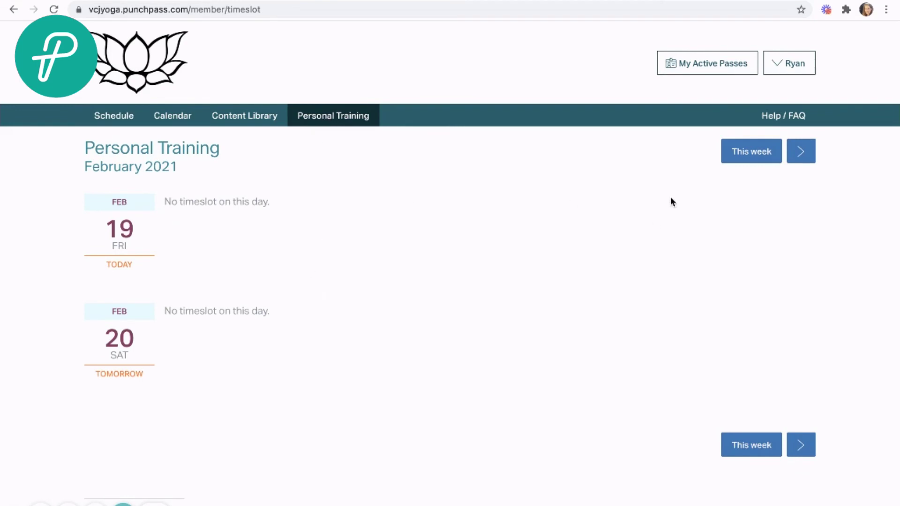
scroll(340, 304, "down", 3)
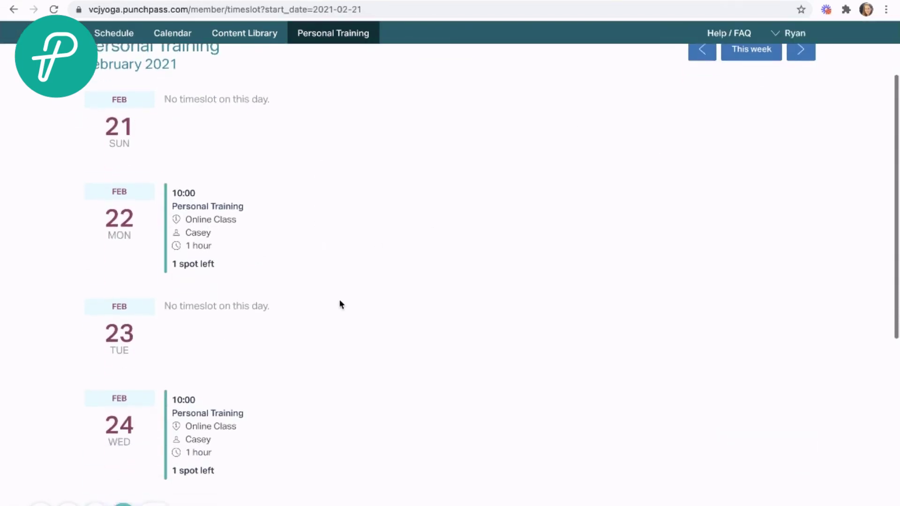
scroll(195, 410, "down", 5)
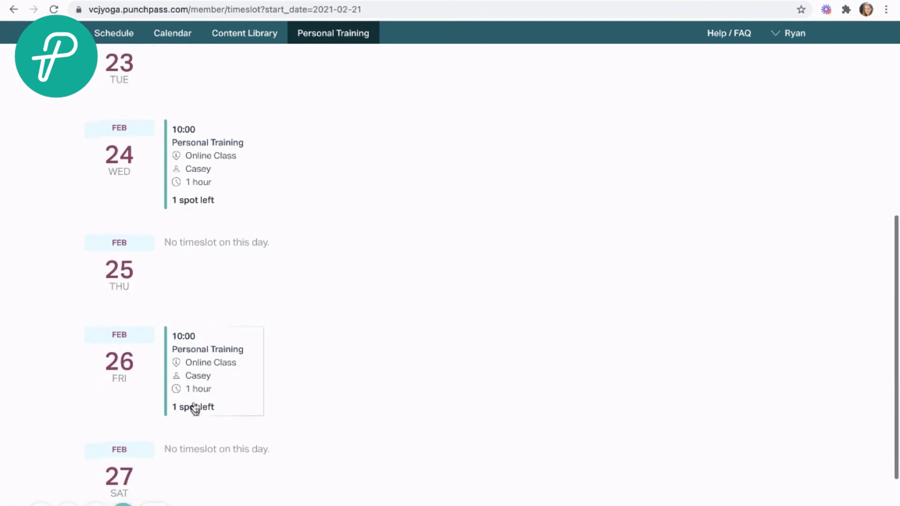
scroll(190, 379, "down", 2)
scroll(190, 379, "up", 10)
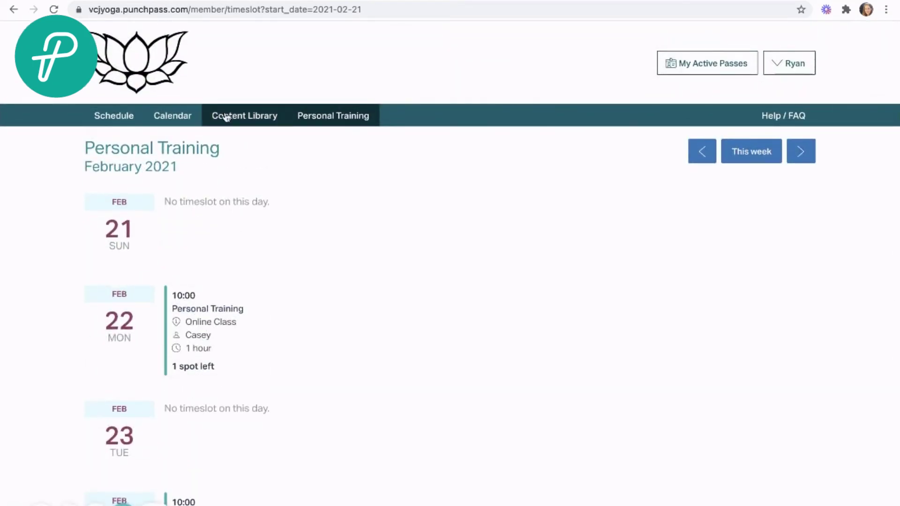
Return to the main public class schedule.
left_click(121, 121)
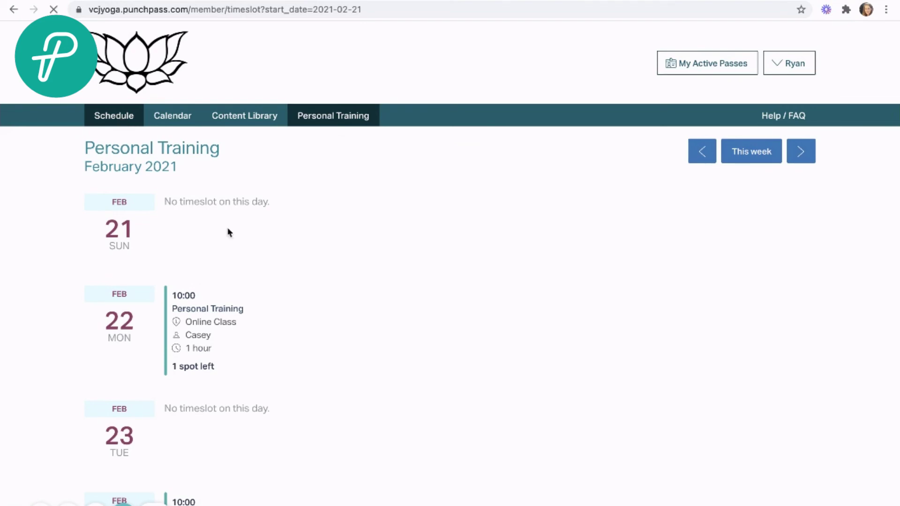
scroll(432, 298, "down", 5)
scroll(432, 297, "up", 5)
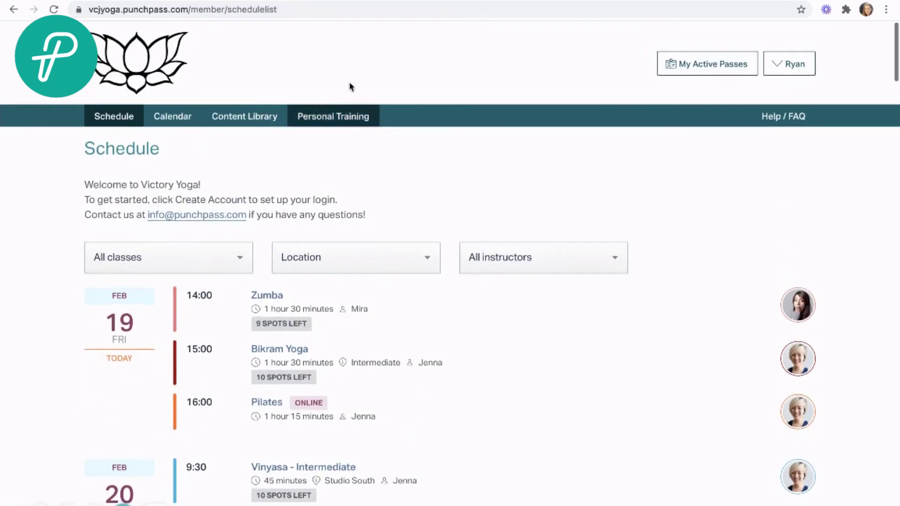
Reserve a spot in the Monday, February 22 Personal Training timeslot from next week's list.
left_click(318, 123)
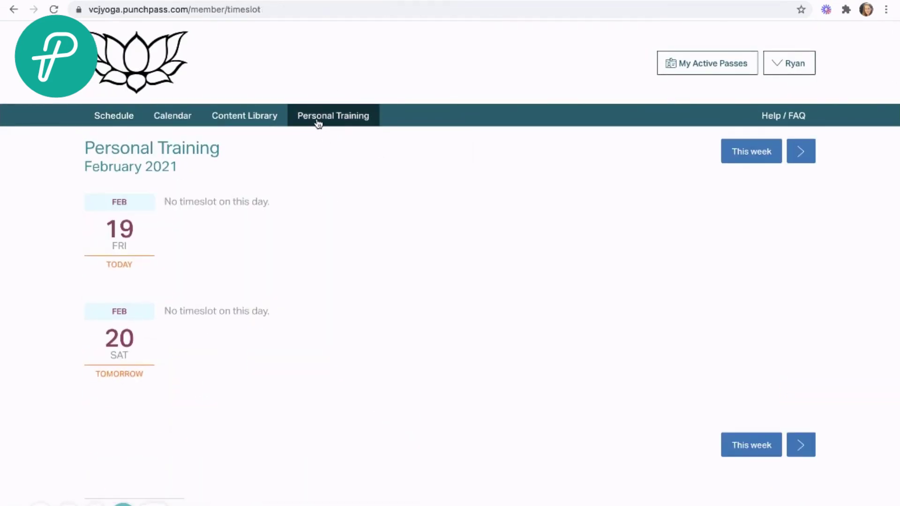
left_click(801, 149)
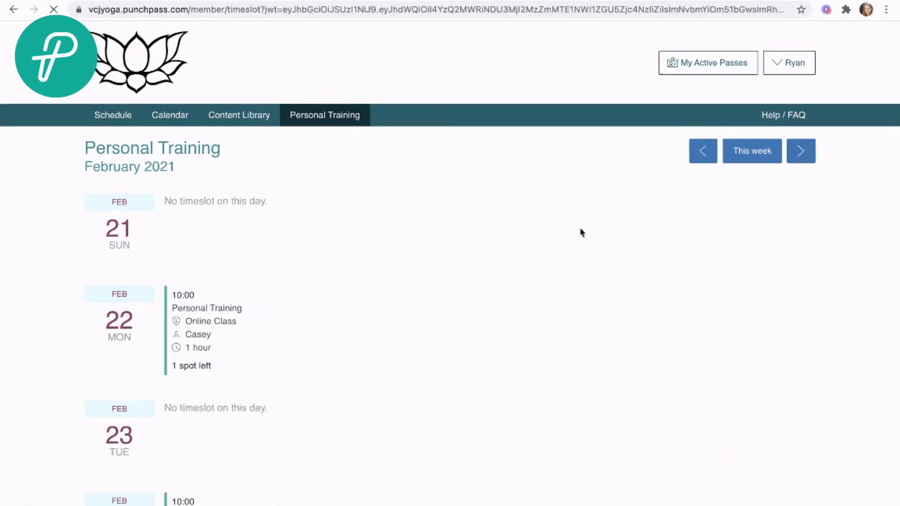
scroll(358, 273, "down", 3)
left_click(209, 193)
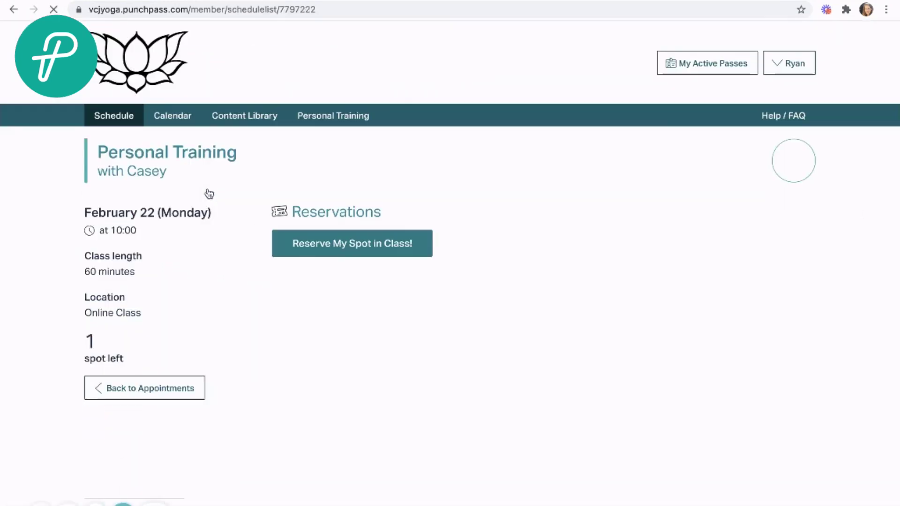
left_click(336, 248)
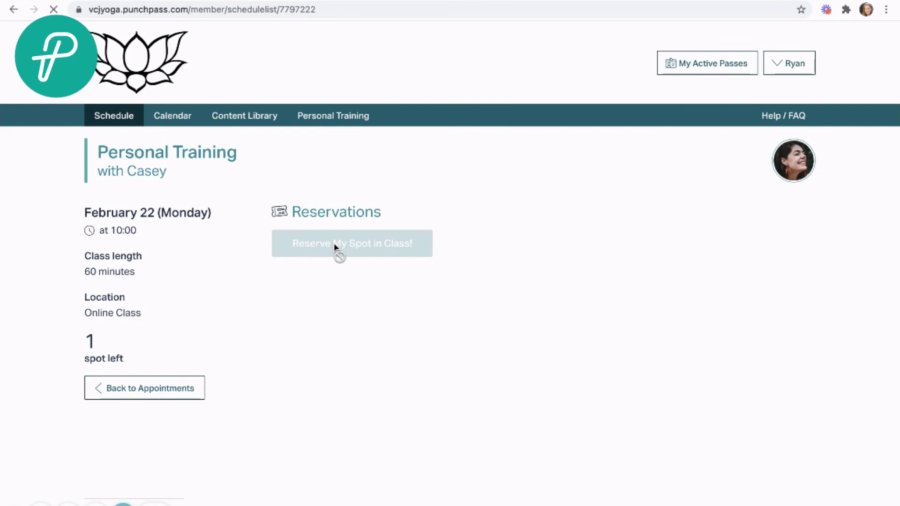
scroll(334, 243, "down", 1)
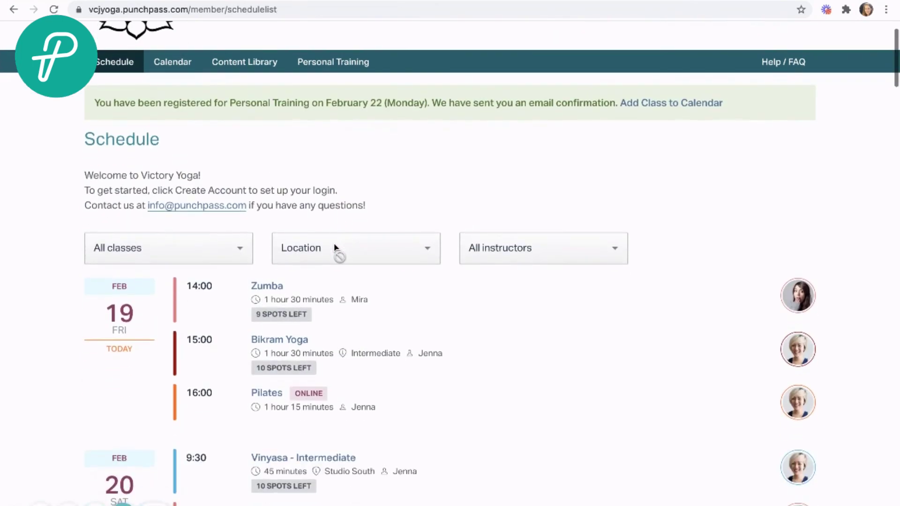
scroll(334, 243, "up", 1)
scroll(301, 250, "up", 1)
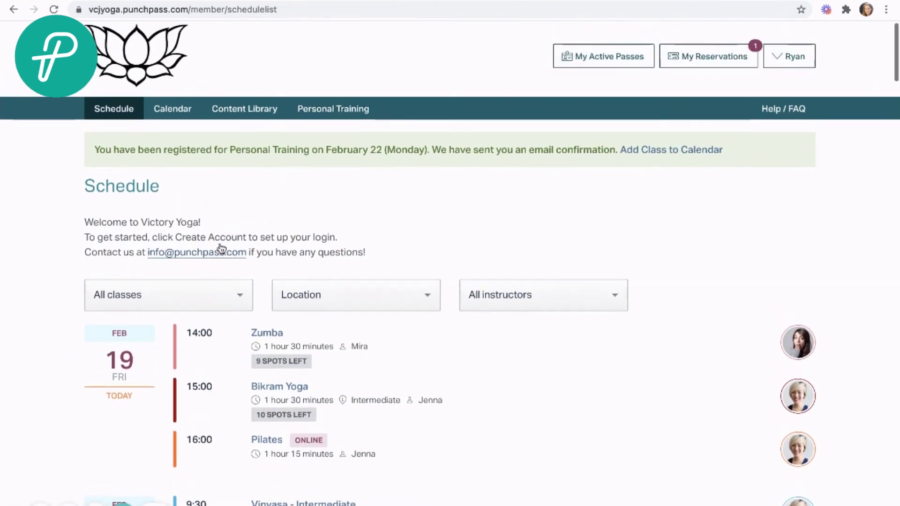